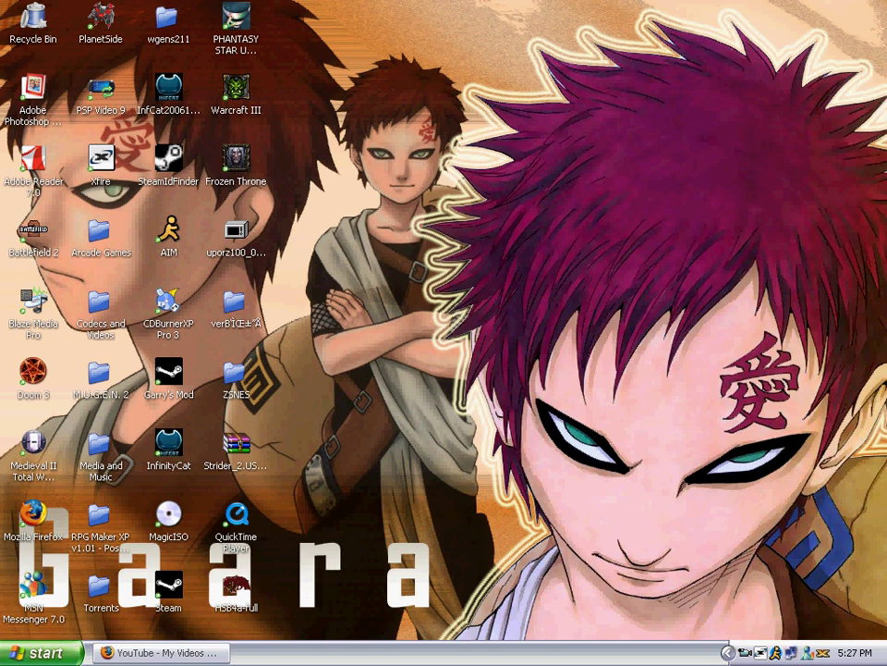
# - Launch VirtualDub from the VirtualDub-1.7.0 folder inside the desktop's Codecs and Videos folder
pyautogui.doubleClick(100, 307)
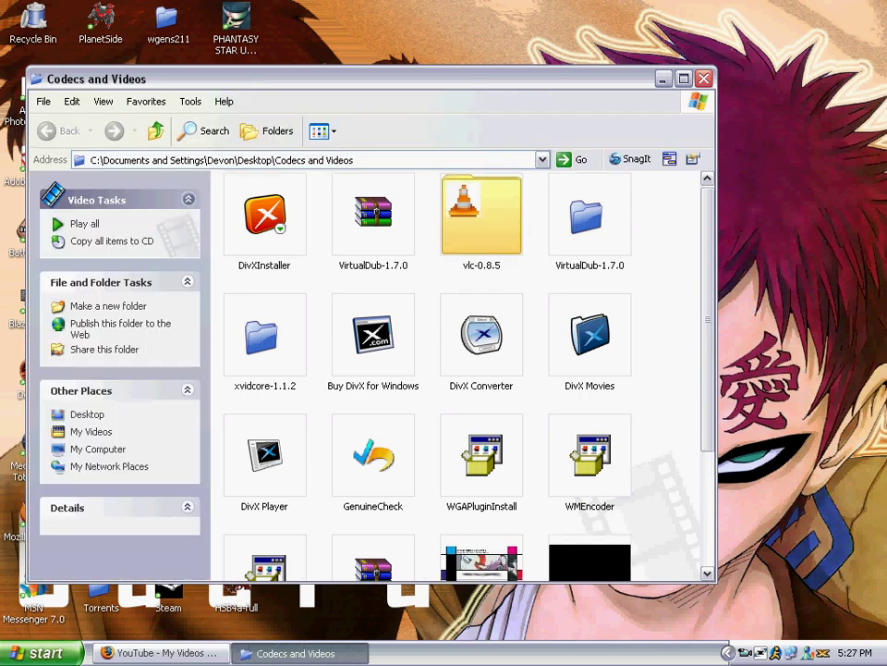
pyautogui.scroll(-3, 460, 375)
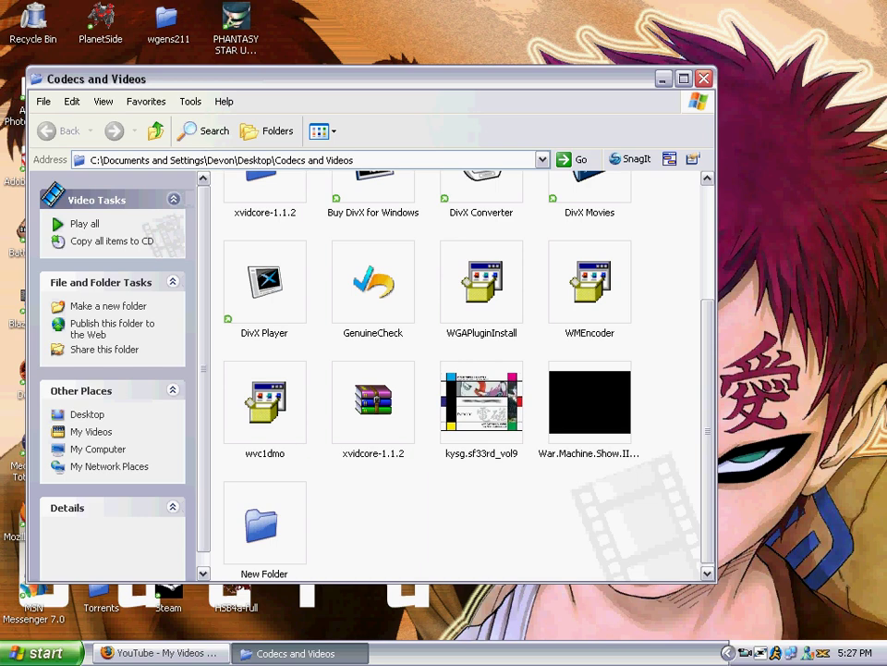
pyautogui.click(591, 487)
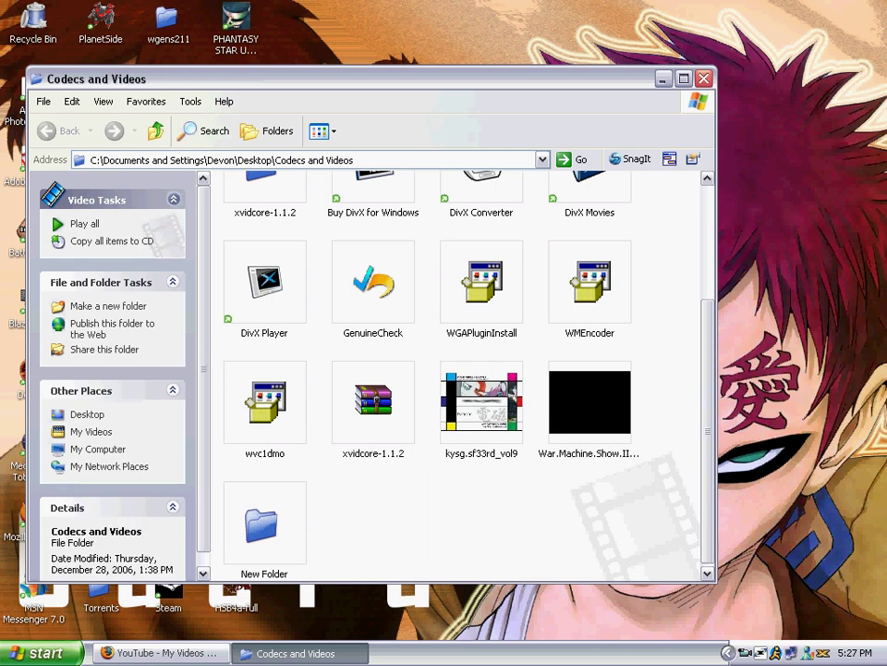
pyautogui.scroll(3, 453, 370)
pyautogui.scroll(1, 453, 370)
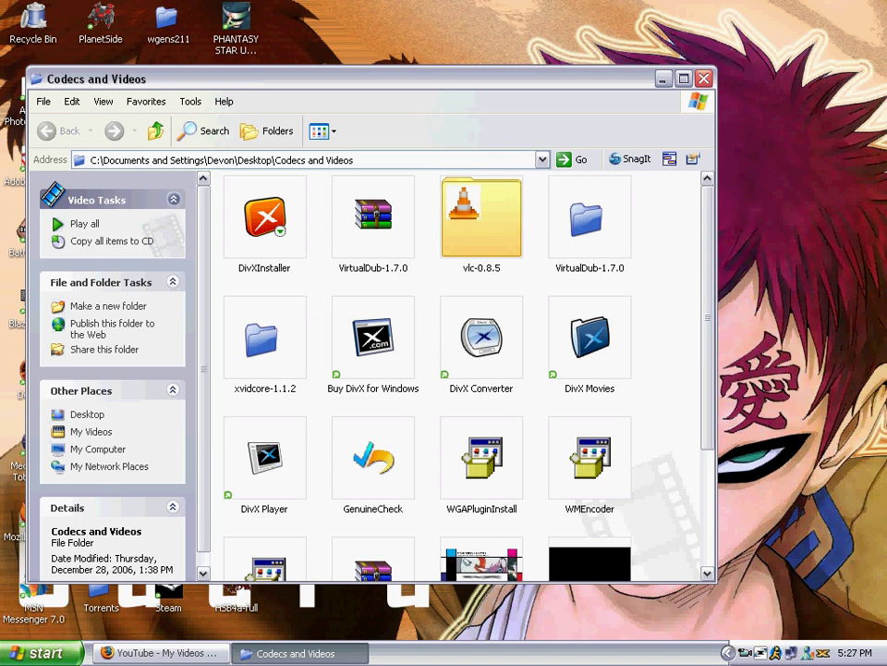
pyautogui.doubleClick(373, 217)
pyautogui.click(470, 388)
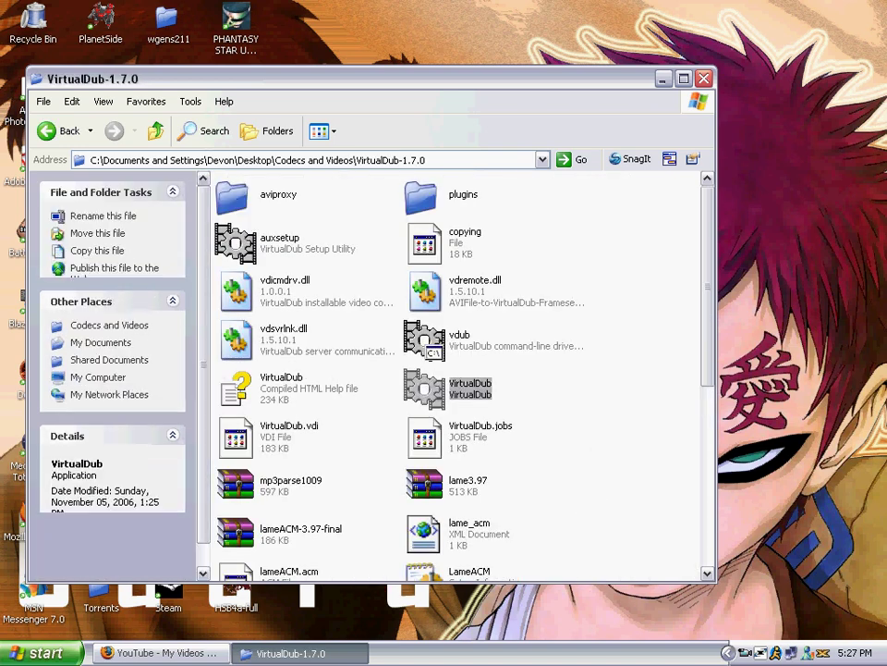
pyautogui.press('Return')
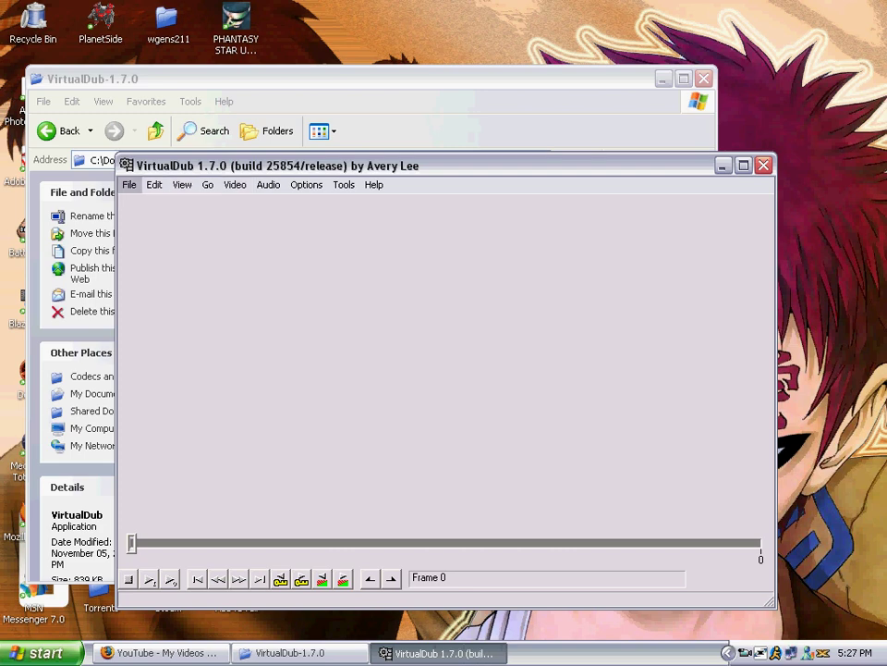
# - Open the video file devilvsspriggan3 from the Video Recordings folder
pyautogui.click(129, 184)
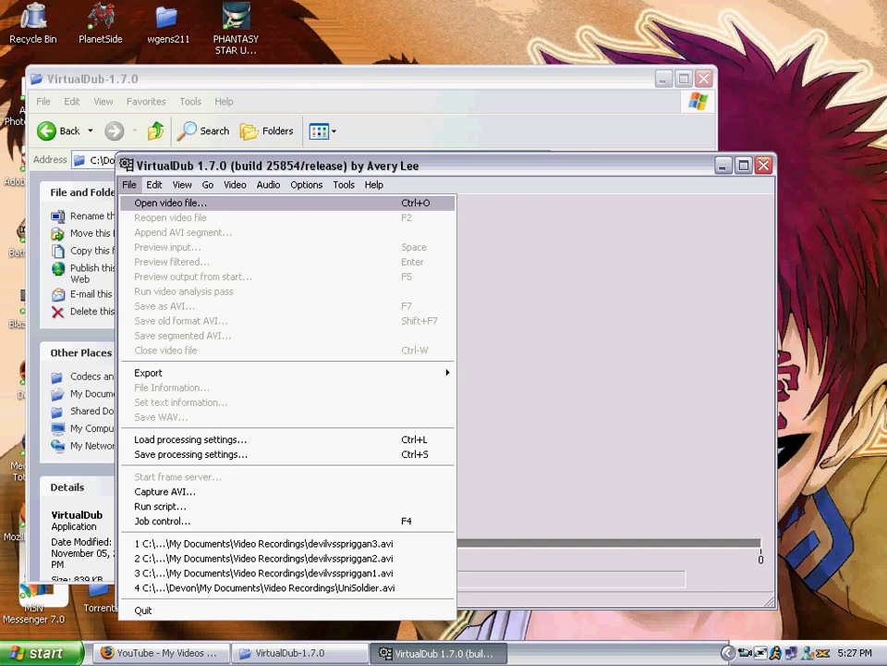
pyautogui.press('Return')
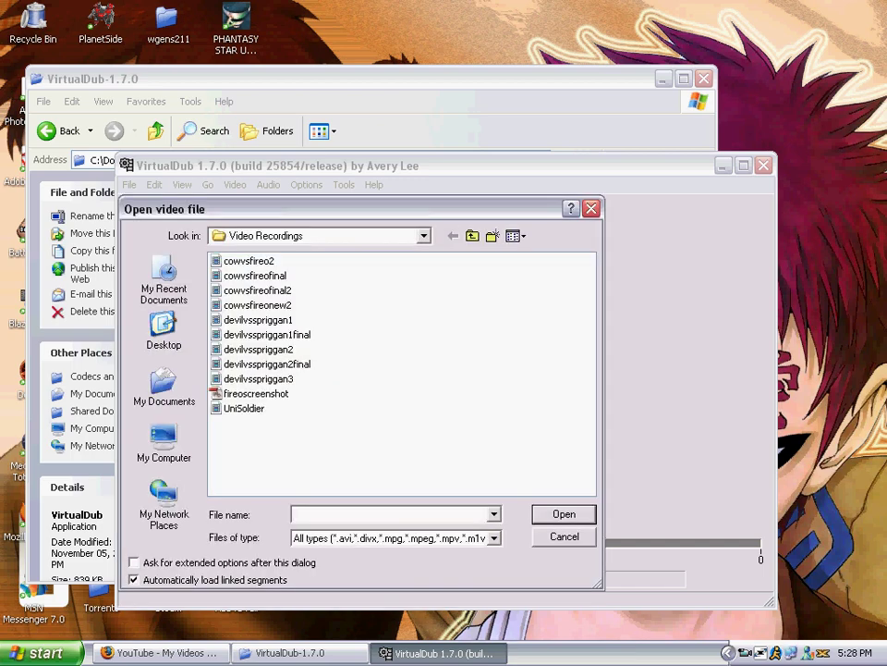
pyautogui.press('Escape')
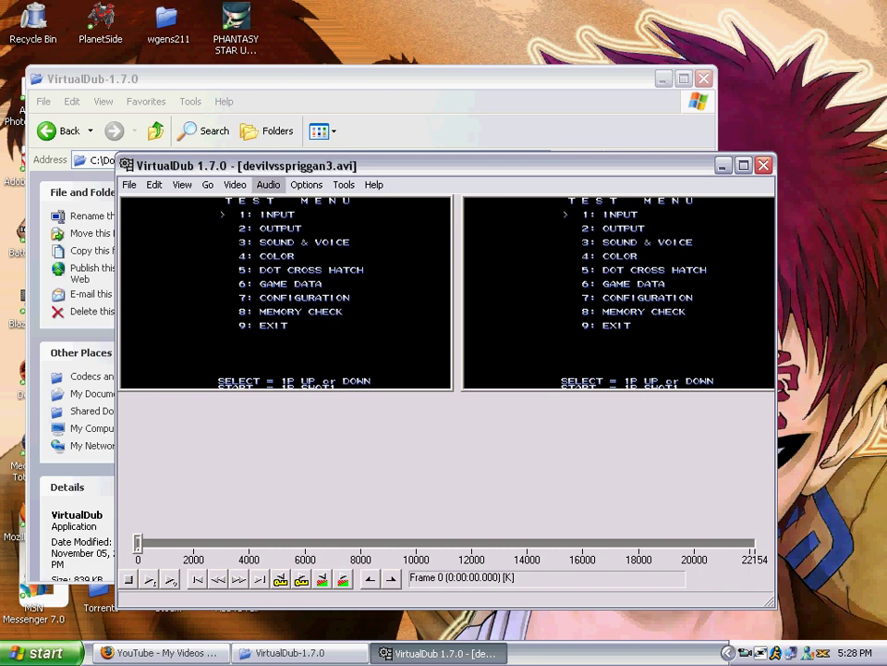
# - Set the video compression to DivX 6.4.0 Codec (1 Logical CPU) with encoding preset 1
pyautogui.click(235, 184)
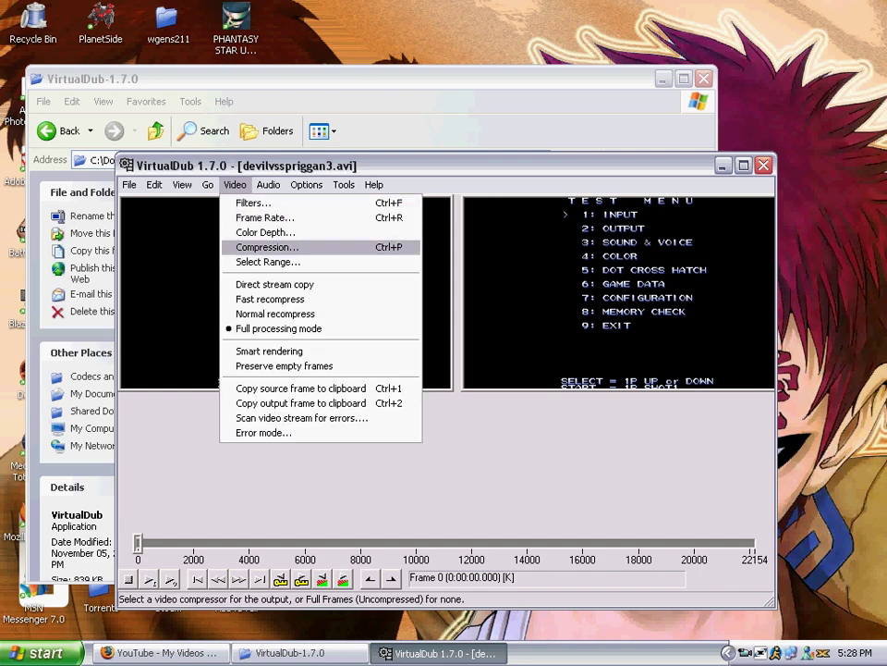
pyautogui.click(267, 247)
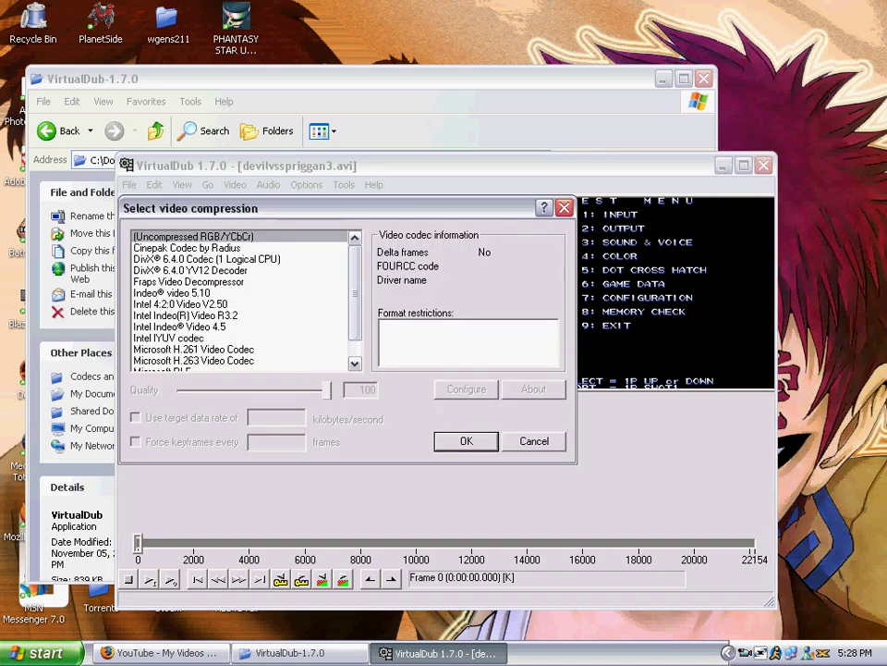
pyautogui.click(206, 259)
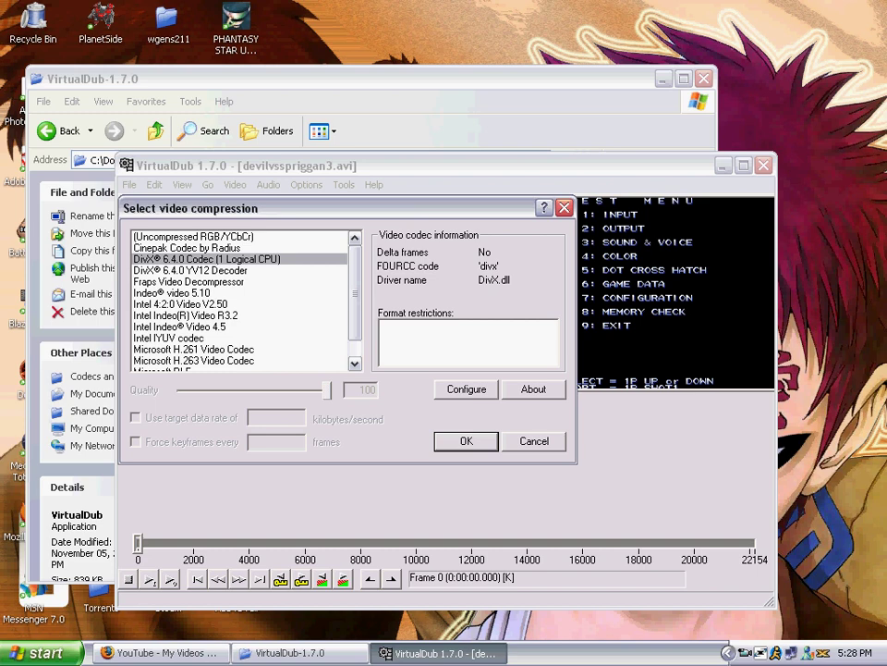
pyautogui.click(466, 390)
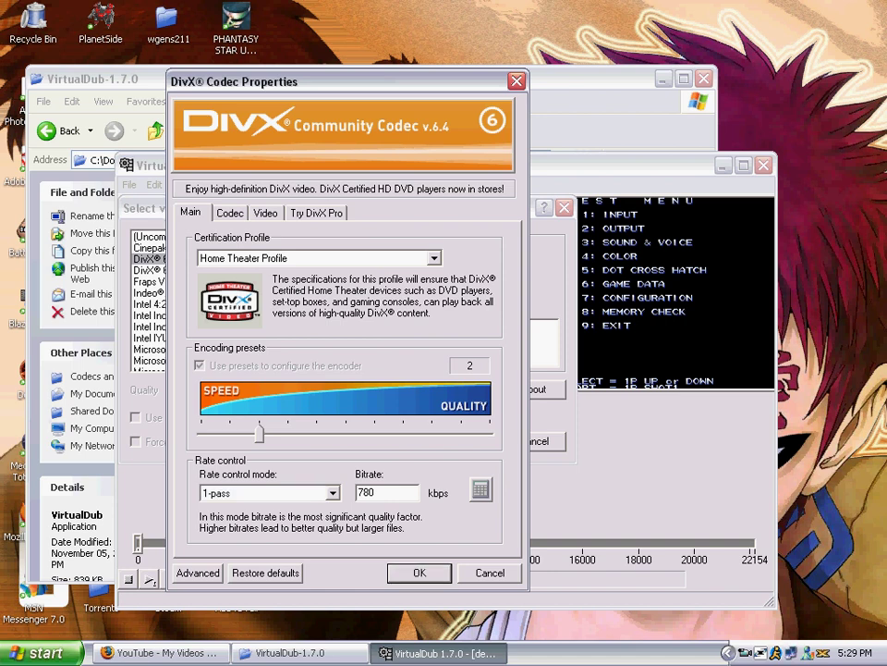
pyautogui.press('Left')
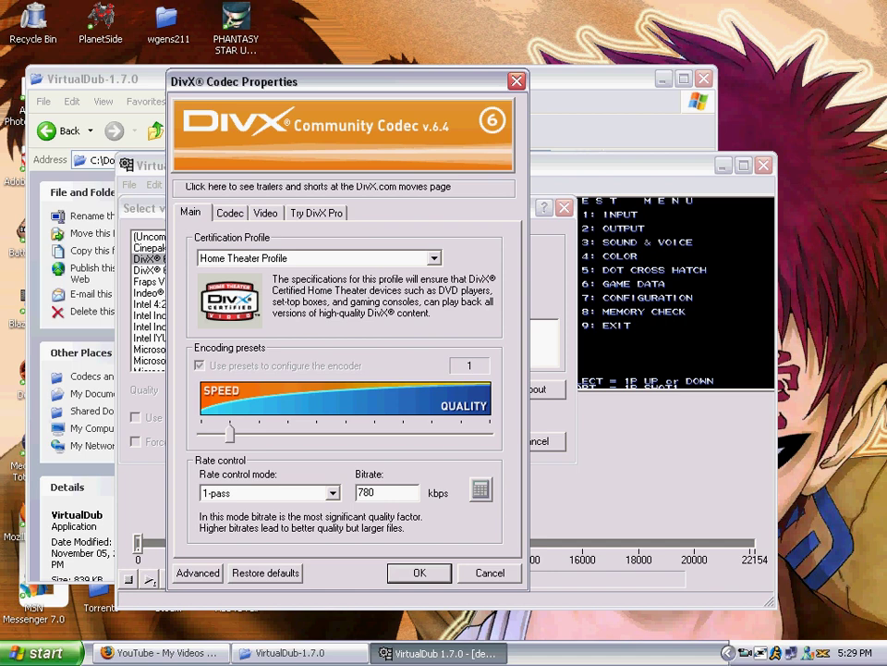
pyautogui.press('Return')
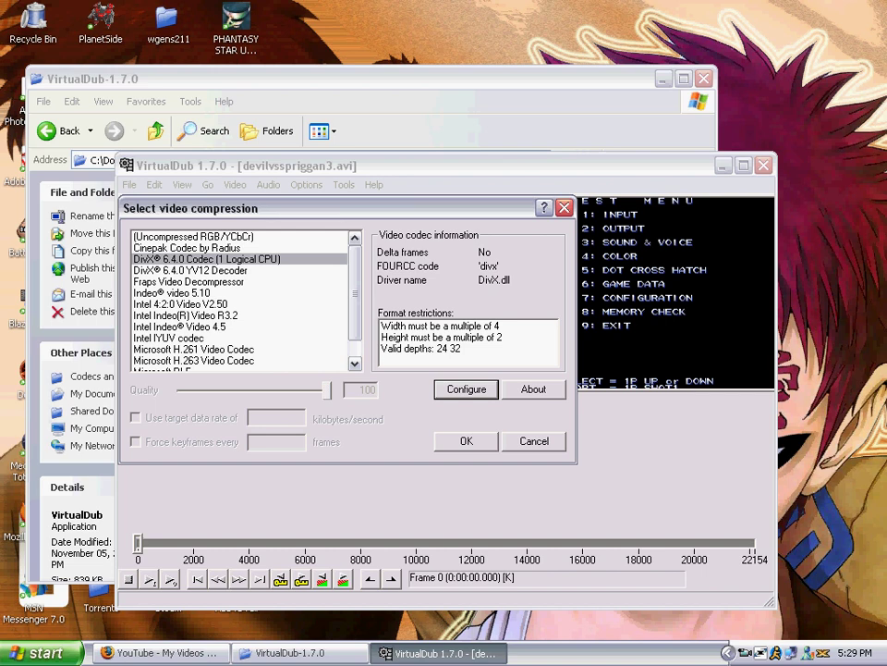
pyautogui.click(466, 441)
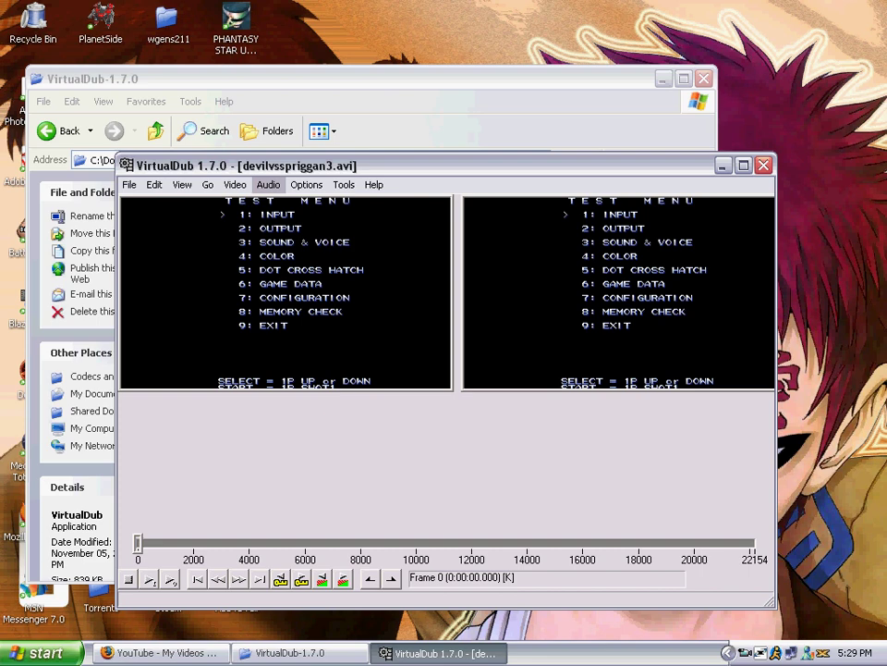
# - Switch the audio to full processing mode
pyautogui.click(268, 183)
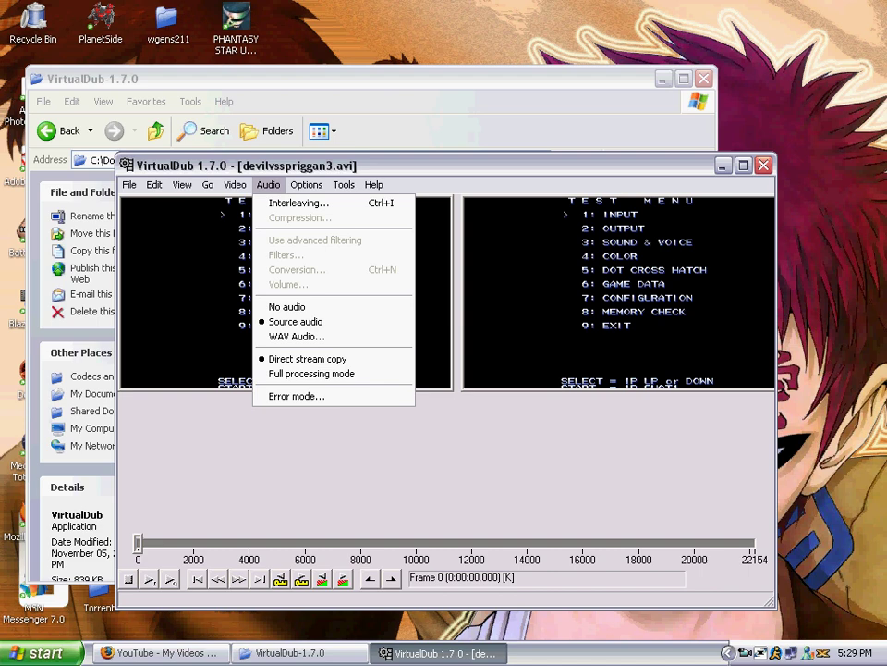
pyautogui.press('Down')
pyautogui.press('Down')
pyautogui.press('Down')
pyautogui.press('Down')
pyautogui.press('Down')
pyautogui.press('Down')
pyautogui.press('Down')
pyautogui.press('Down')
pyautogui.press('Down')
pyautogui.press('Down')
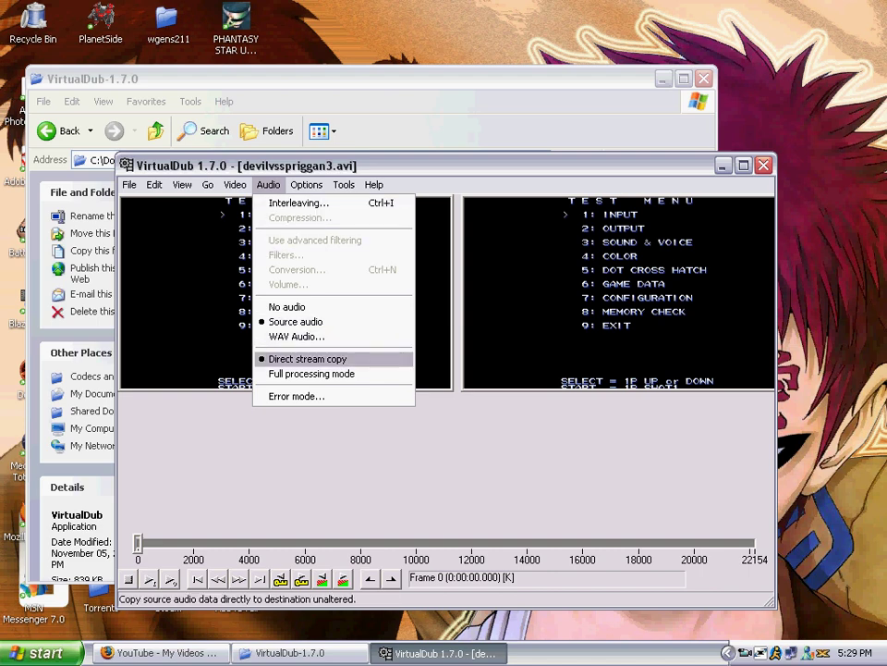
pyautogui.press('Down')
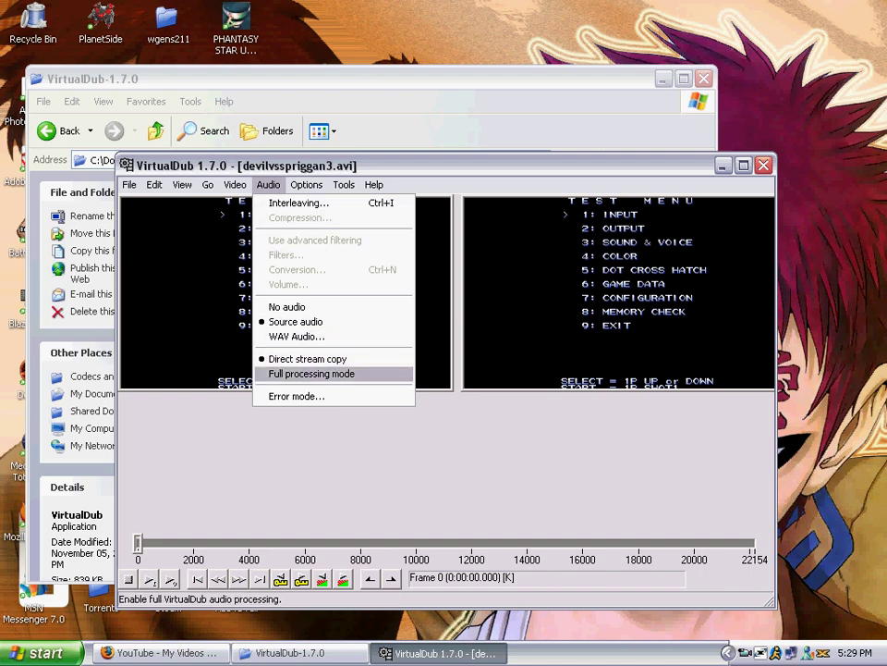
pyautogui.press('Return')
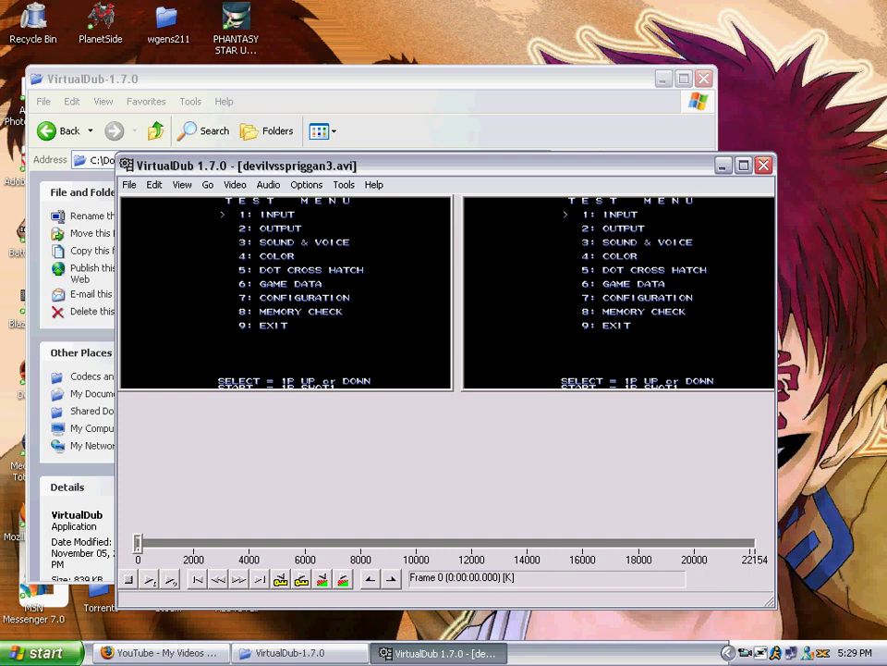
# - Set the audio compression to MPEG Layer-3 at 32 kBit/s, 16,000 Hz, Mono
pyautogui.click(268, 184)
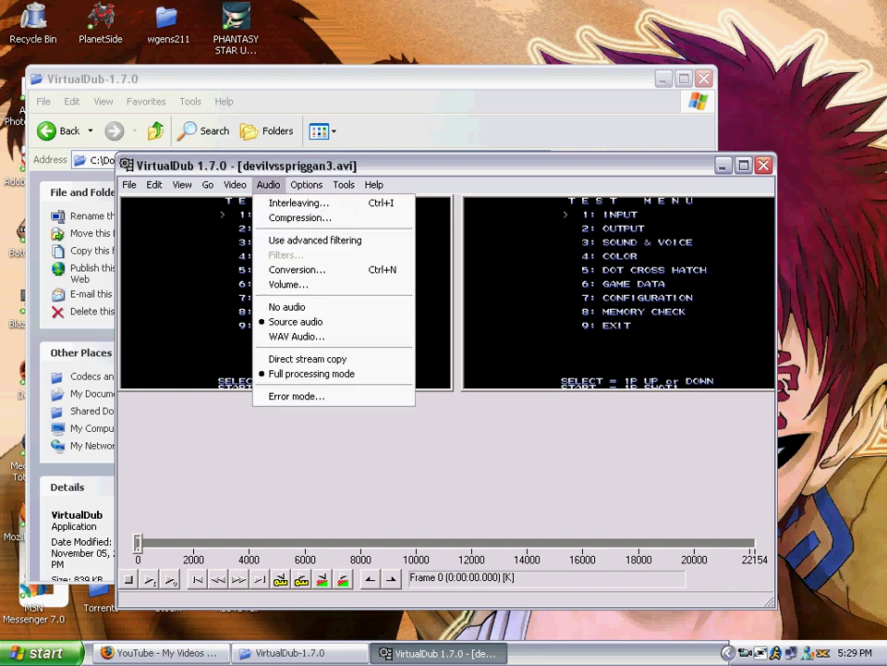
pyautogui.press('Return')
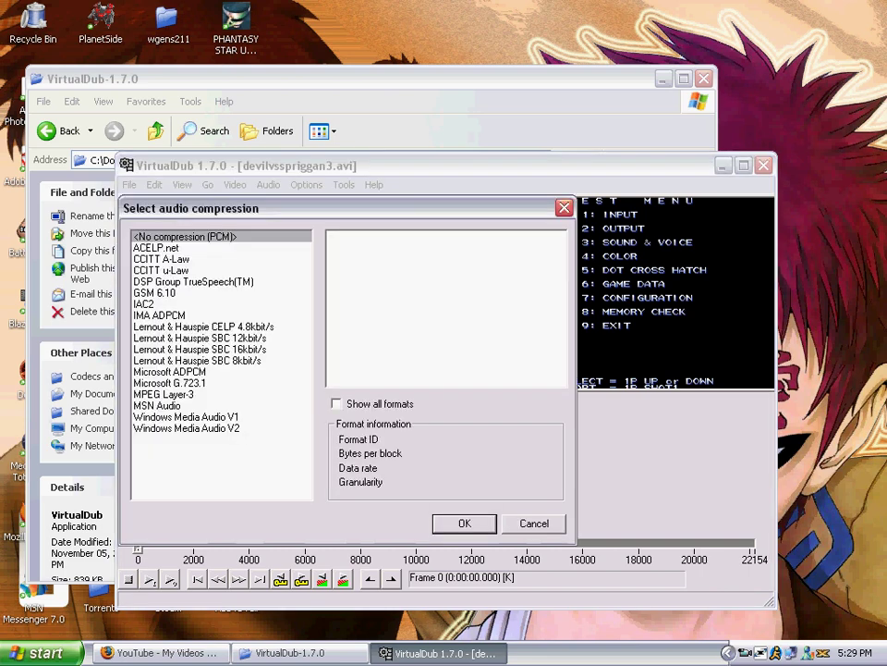
pyautogui.click(164, 394)
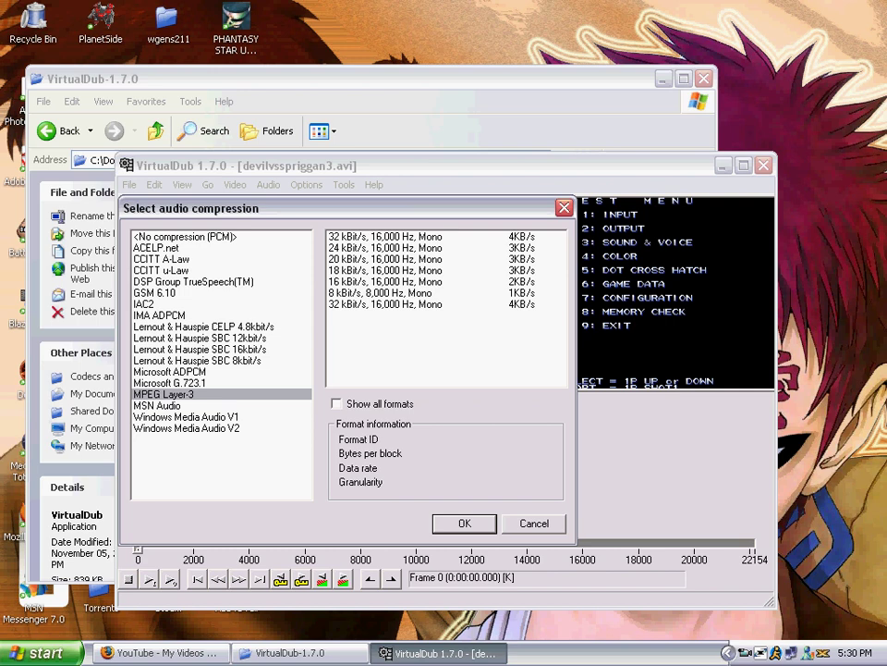
pyautogui.click(383, 236)
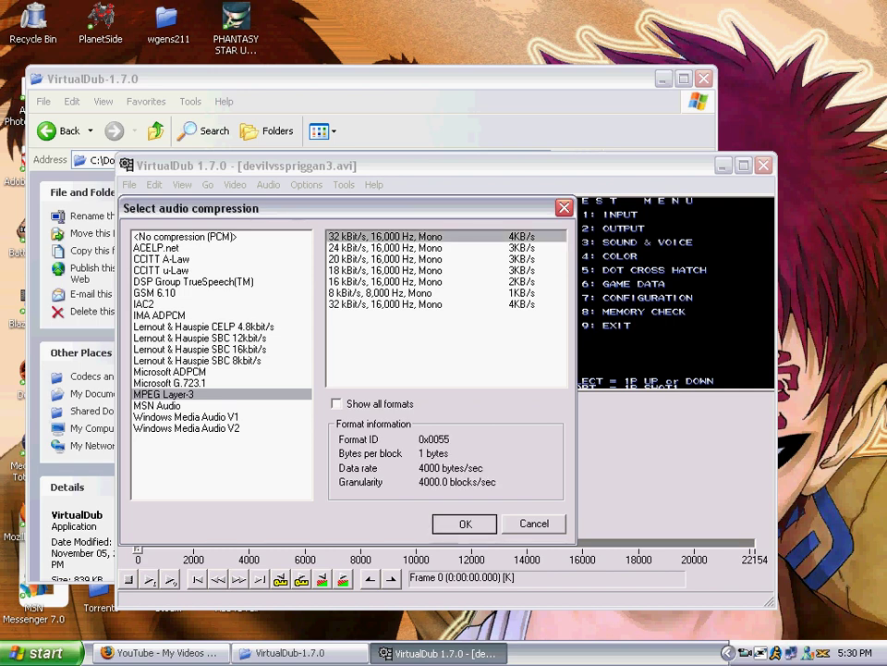
pyautogui.press('Return')
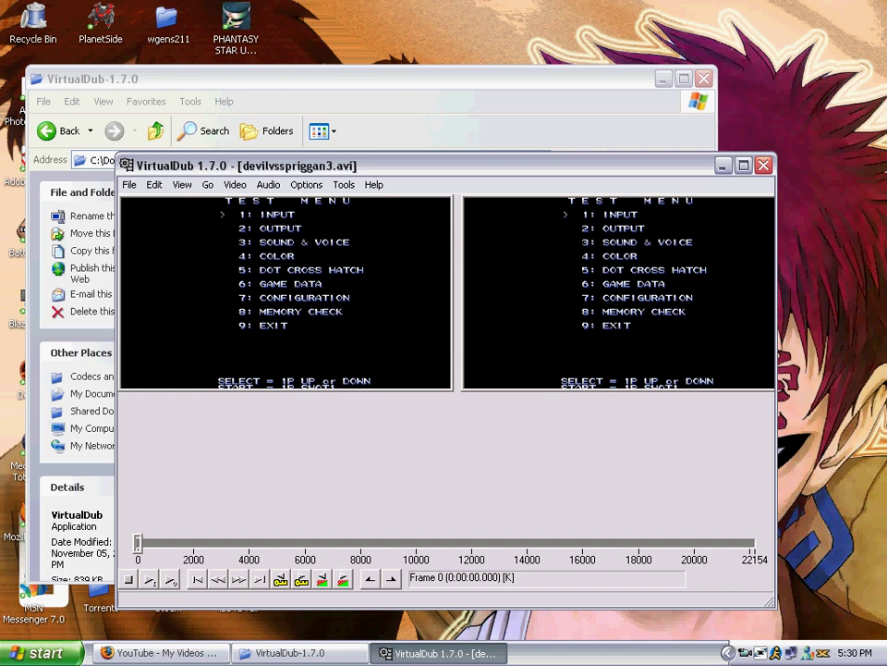
# - Save the video as an AVI file named devilvsspriggan3final in the Video Recordings folder
pyautogui.press('alt')
pyautogui.click(129, 184)
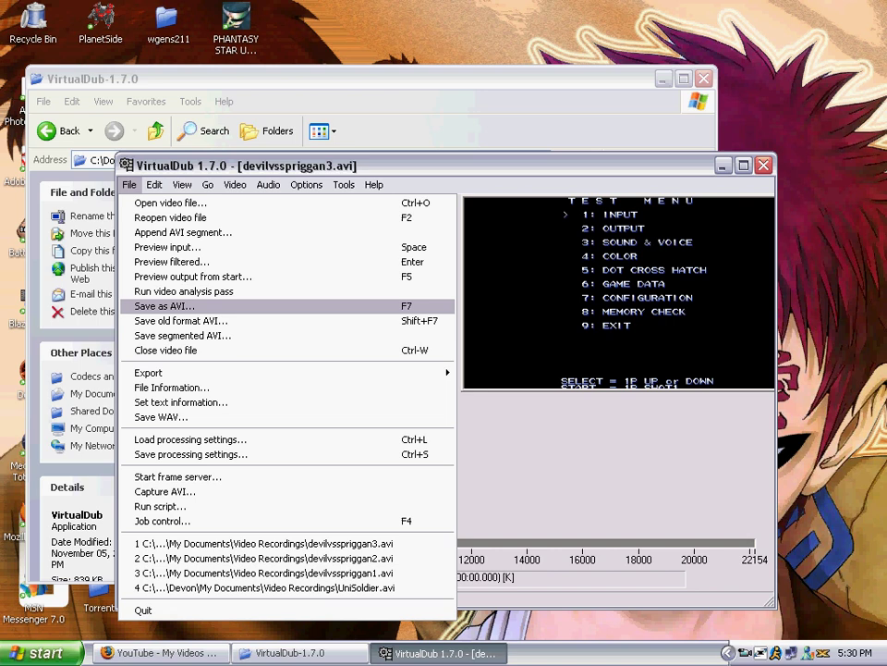
pyautogui.press('Return')
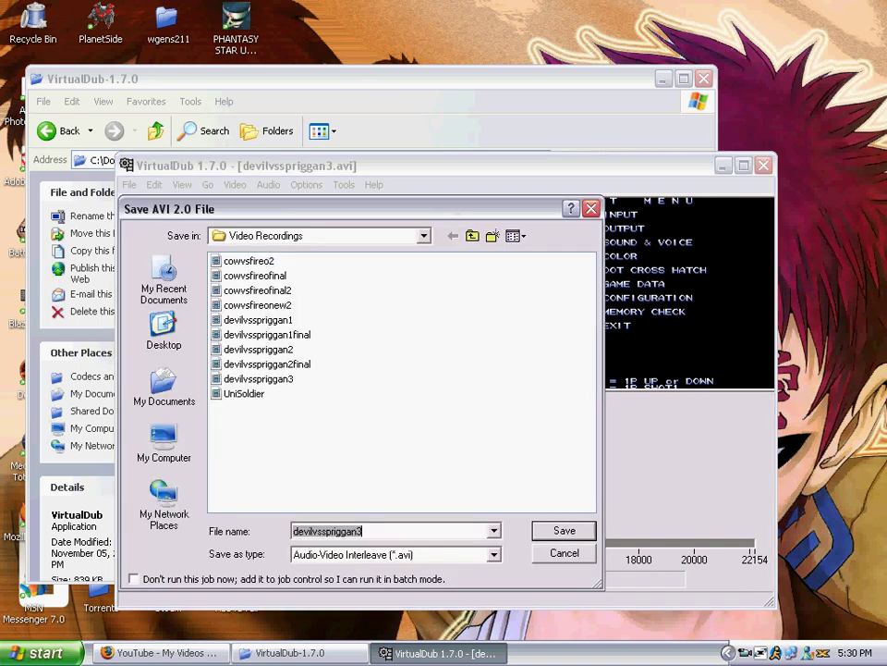
pyautogui.press('Right')
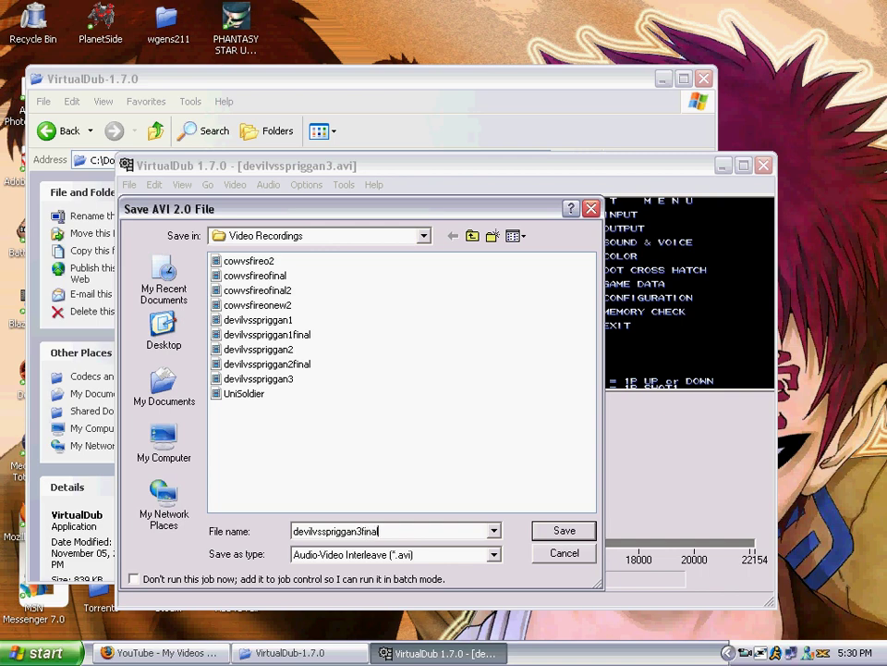
pyautogui.press('Return')
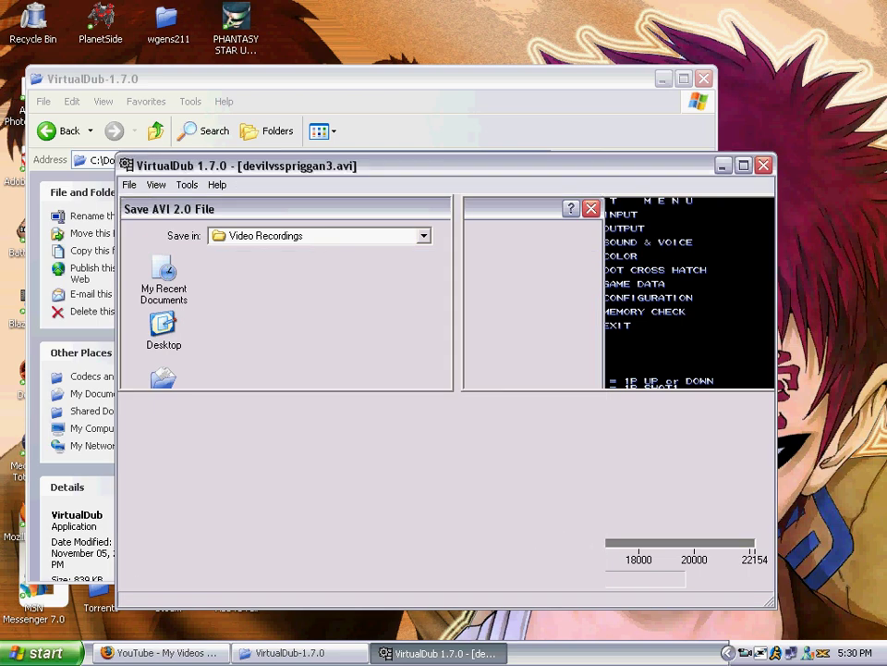